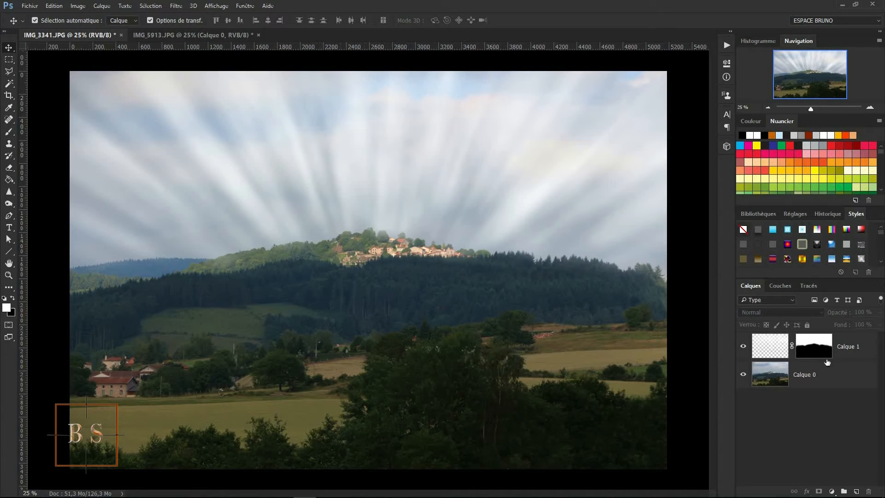
- Delete the masked light-ray layer above the photo and leave the Calque 0 photo layer unlocked
left_click(853, 347)
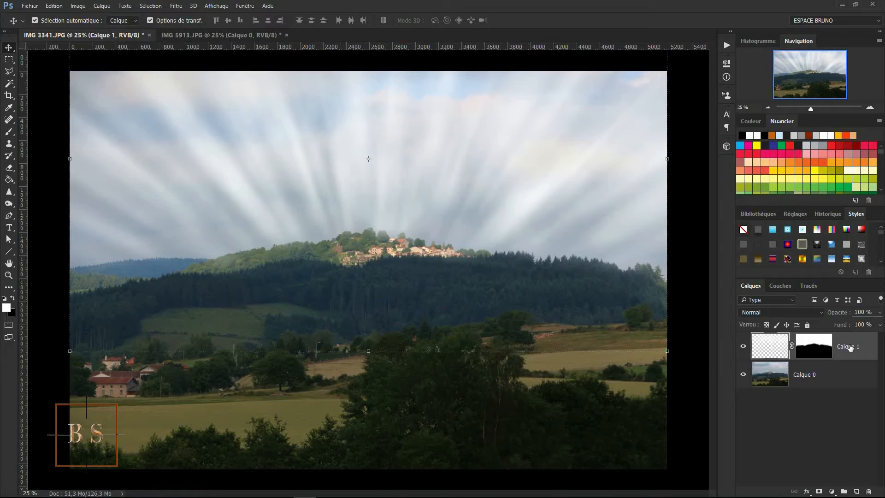
key("Delete")
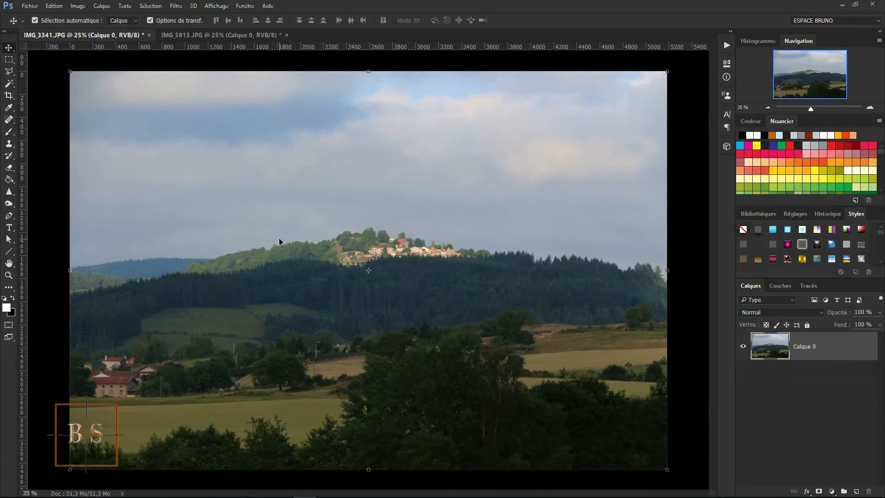
key("/")
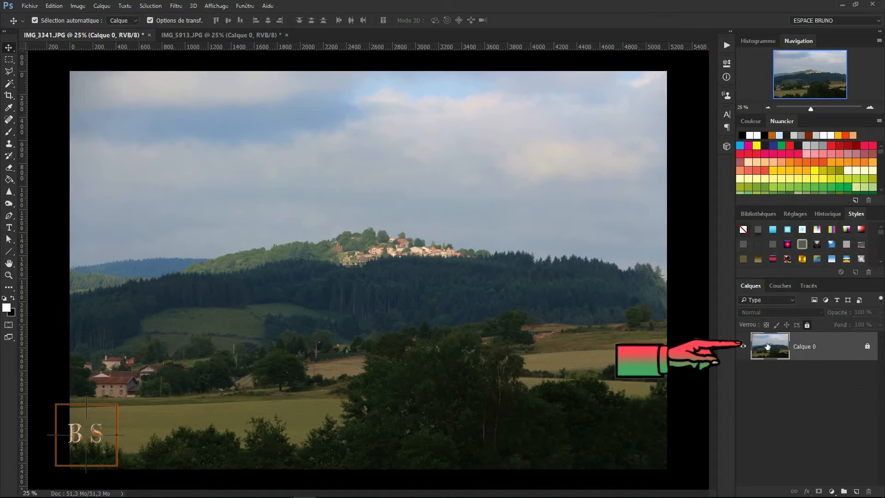
left_click(866, 348)
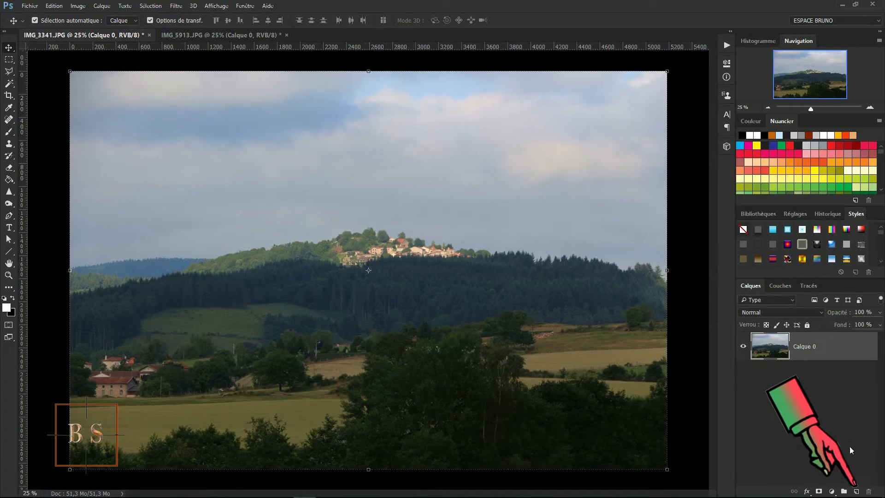
- Add a new empty layer above Calque 0 and make white the foreground colour with black as background
left_click(855, 491)
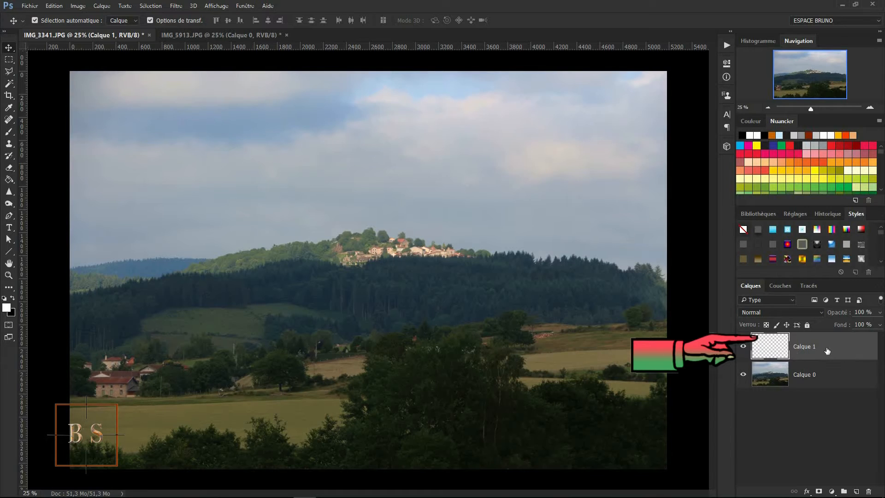
left_click(852, 349)
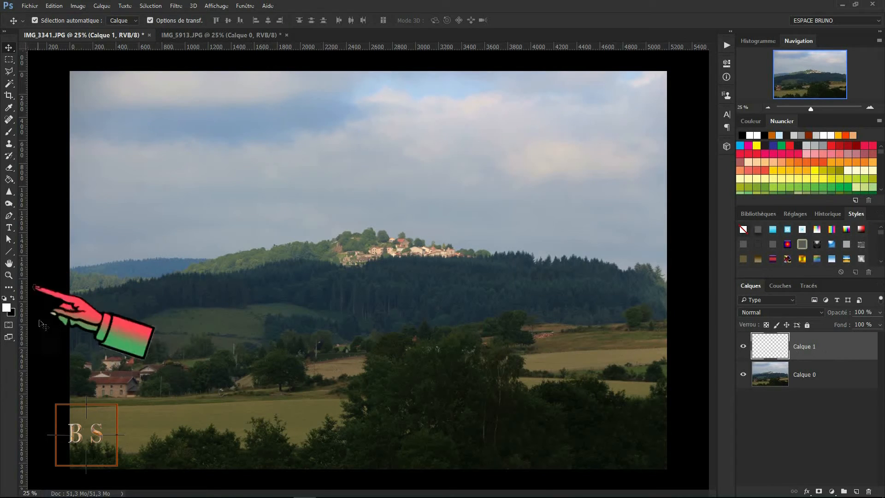
left_click(5, 299)
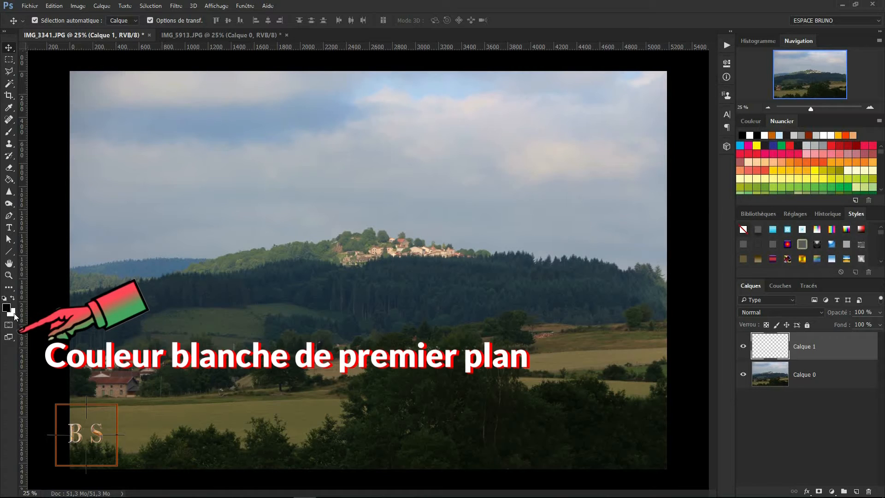
left_click(13, 299)
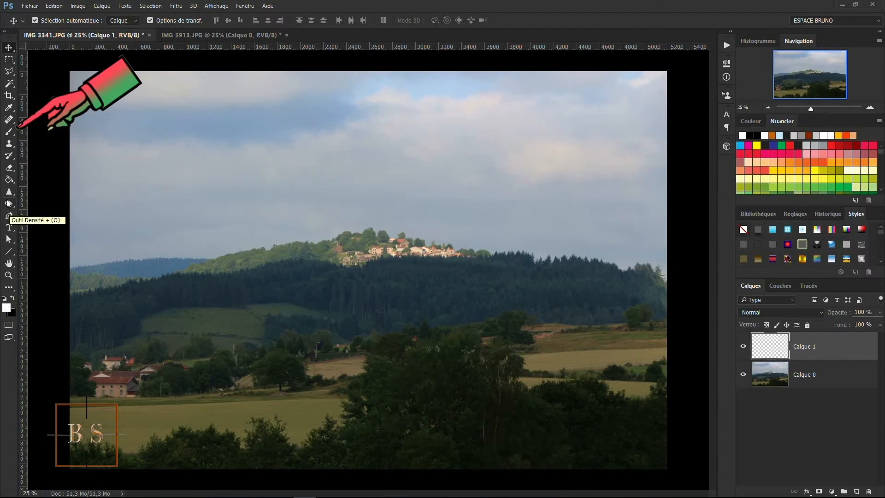
- Choose the Brush tool (Outil Pinceau) and enable its shape dynamics (Dynamique de forme) with size variation at 100 %
left_click(8, 133)
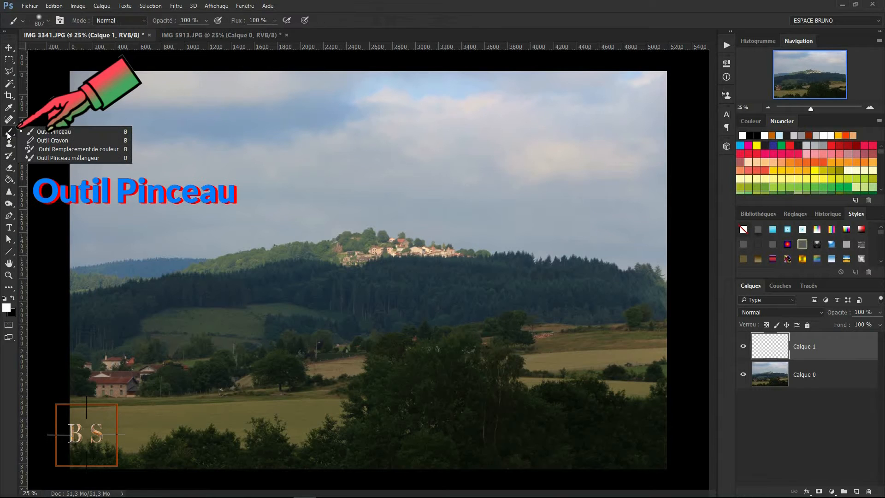
left_click(48, 131)
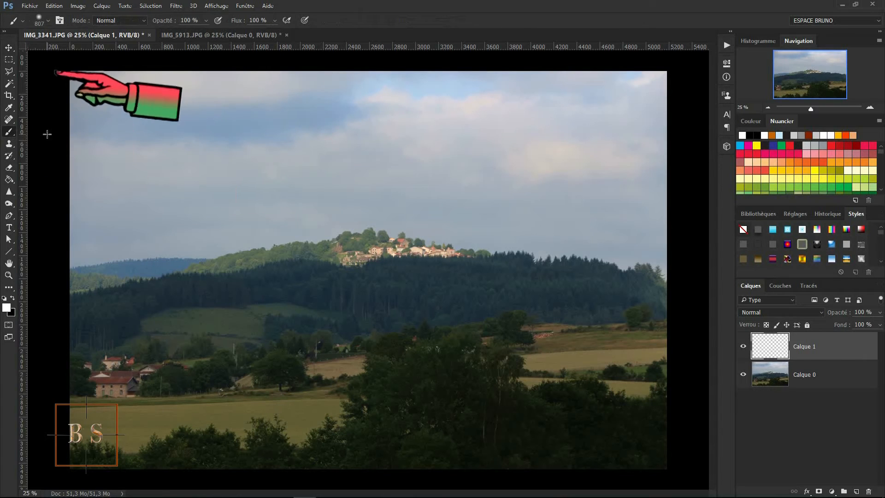
left_click(59, 21)
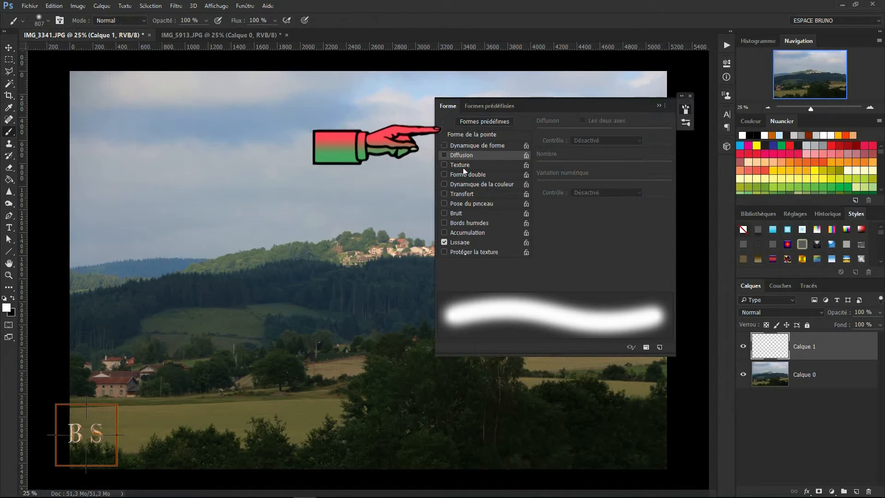
left_click(480, 146)
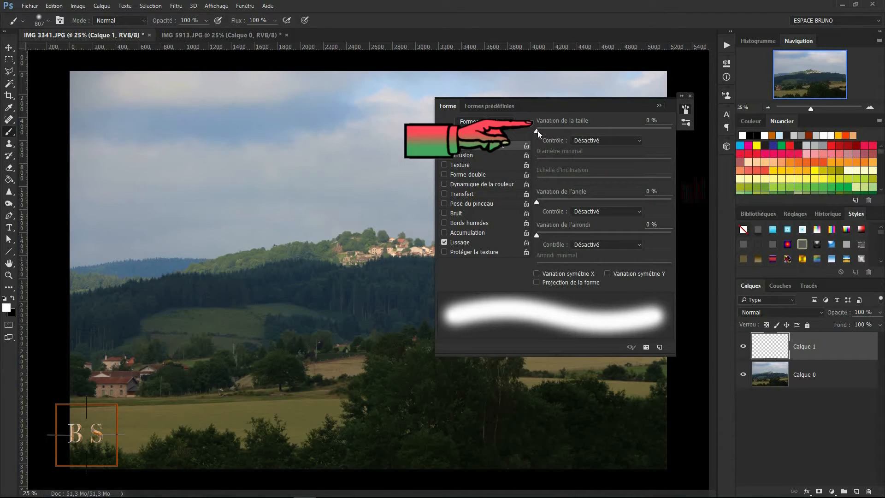
left_click_drag(539, 131, 674, 141)
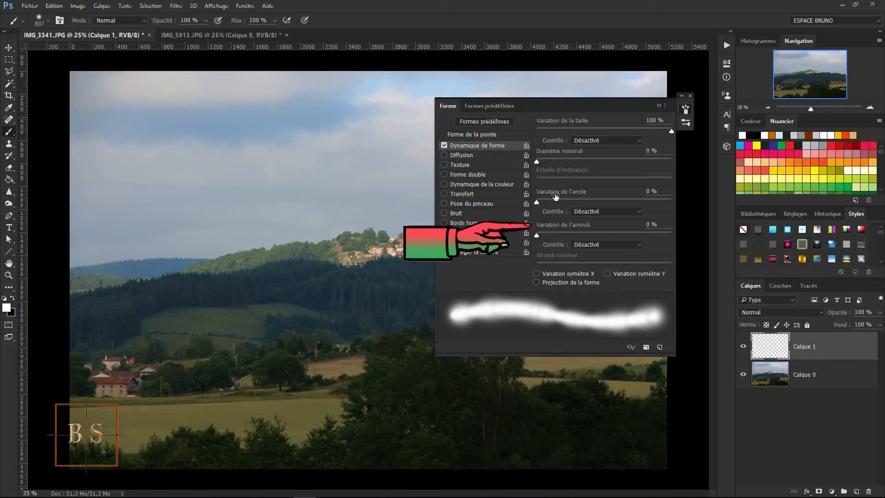
- Enable brush scattering (Diffusion) on both axes at 1000 % with a count (Nombre) of 2
left_click(460, 155)
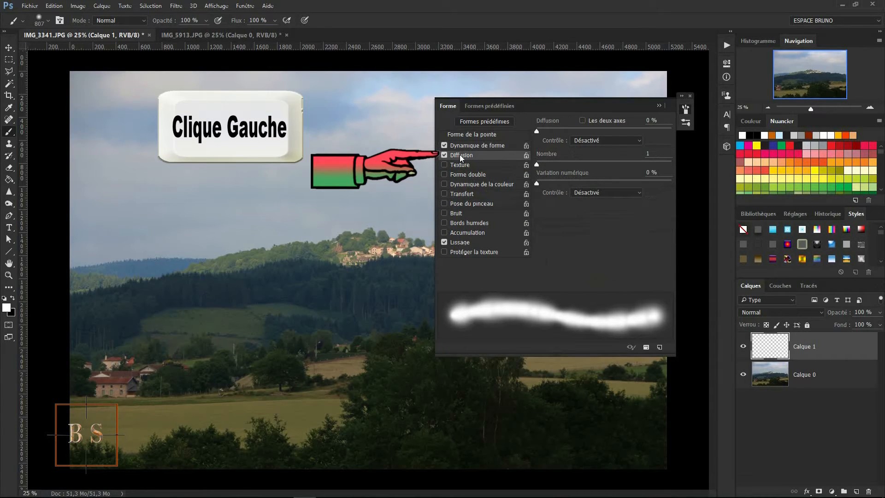
left_click(582, 121)
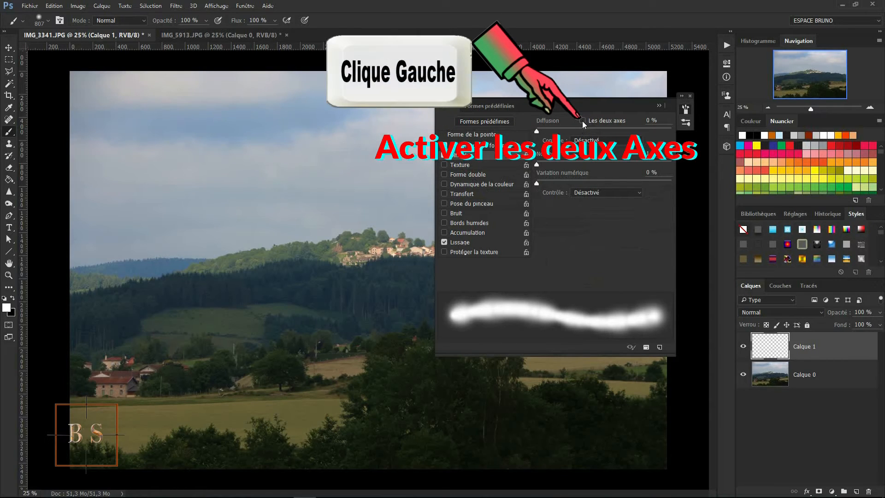
left_click(582, 121)
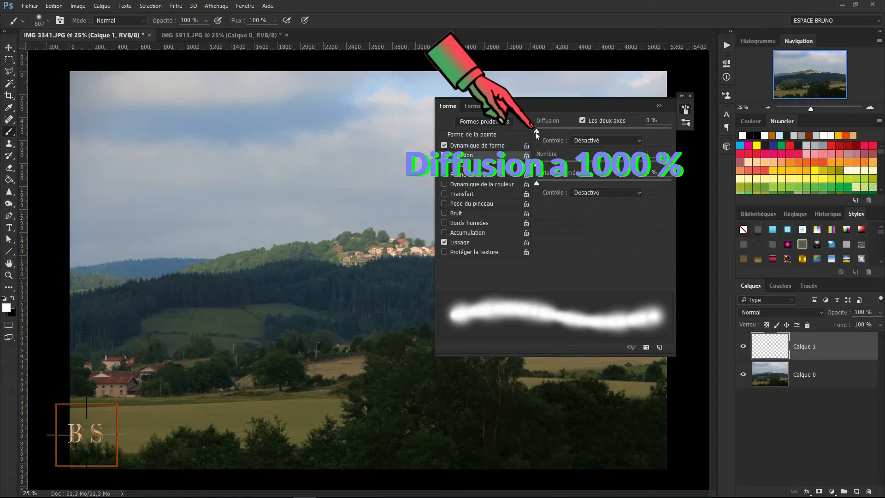
left_click_drag(536, 132, 673, 140)
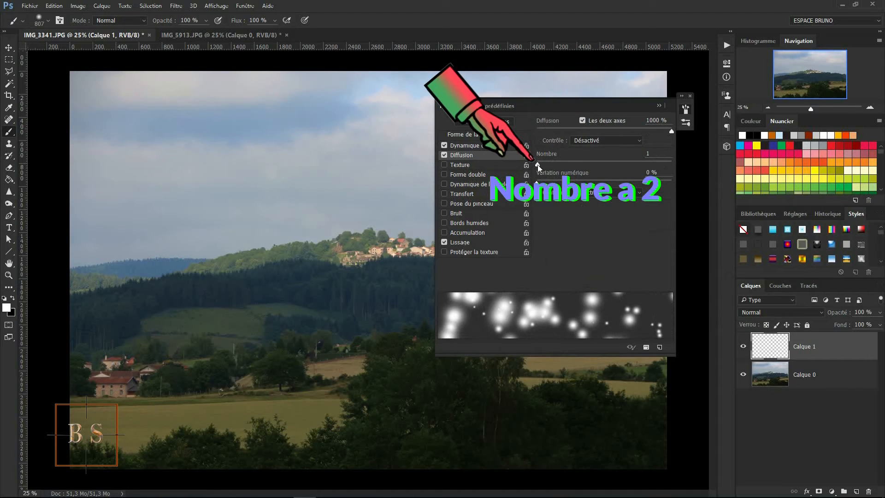
left_click_drag(537, 164, 547, 165)
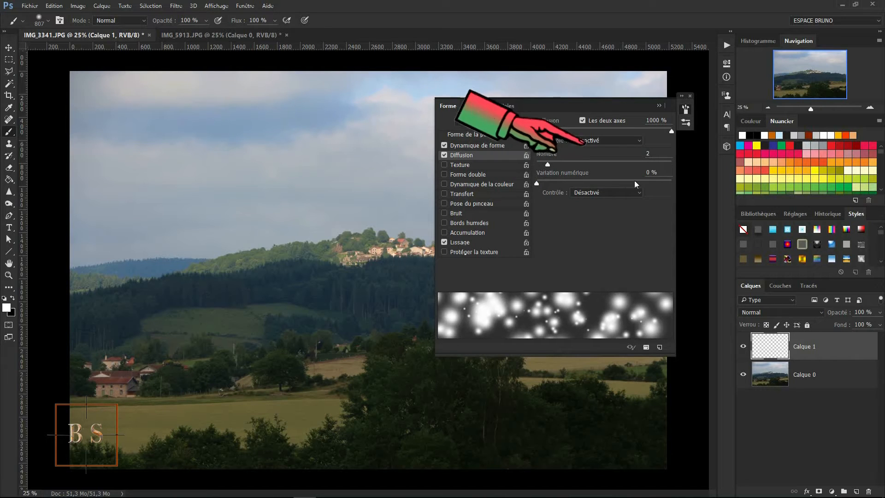
- Reduce the soft brush to 151 px and paint a band of white dots along the horizon across the photo's full width
left_click(659, 106)
mouse_move(295, 271)
left_mouse_down()
mouse_move(253, 286)
mouse_move(423, 312)
mouse_move(249, 290)
left_mouse_up()
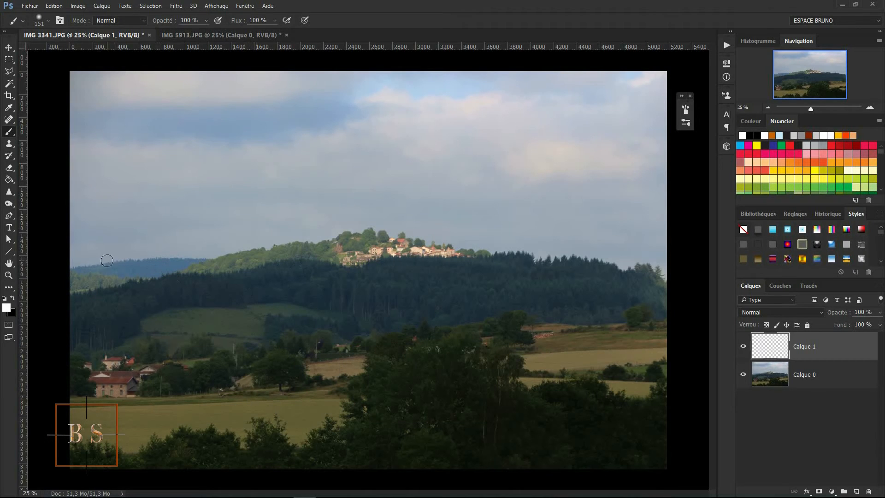
mouse_move(106, 261)
left_mouse_down()
mouse_move(322, 249)
mouse_move(489, 258)
mouse_move(660, 289)
left_mouse_up()
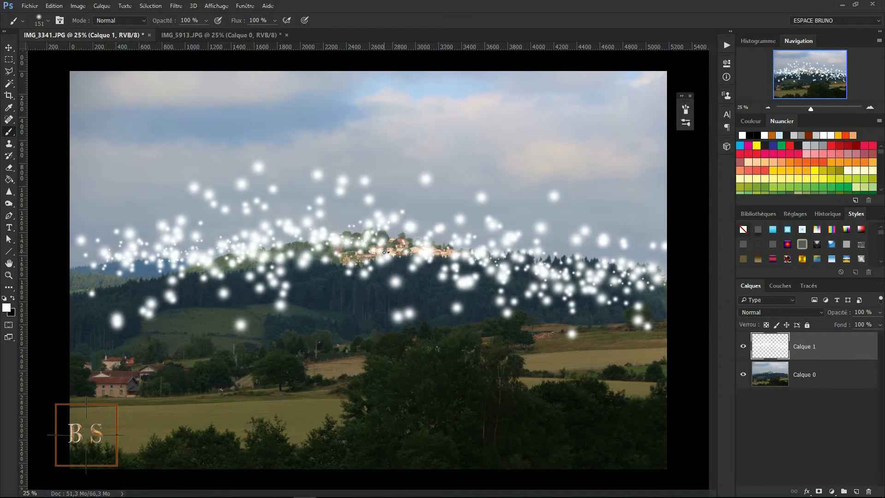
- Set the brush size to 201 px and paint more white dots along the horizon, denser around the hilltop village
right_click(384, 252)
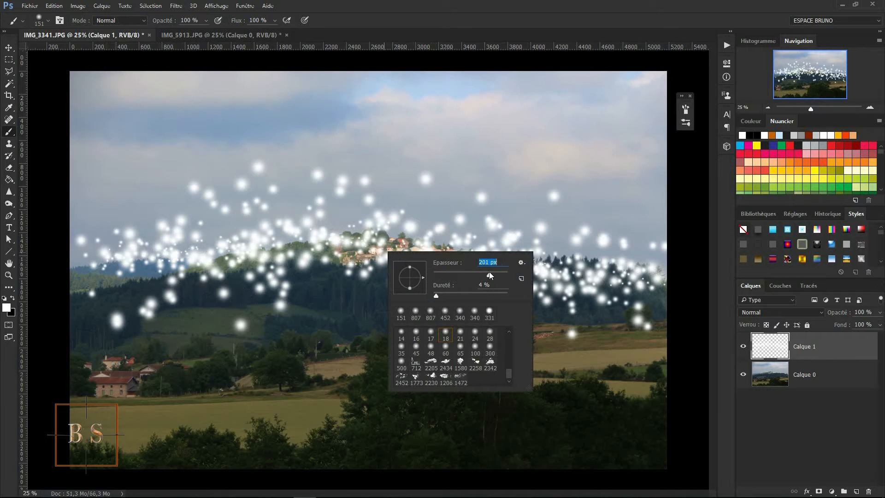
mouse_move(92, 266)
left_mouse_down()
mouse_move(300, 229)
mouse_move(627, 257)
mouse_move(673, 270)
left_mouse_up()
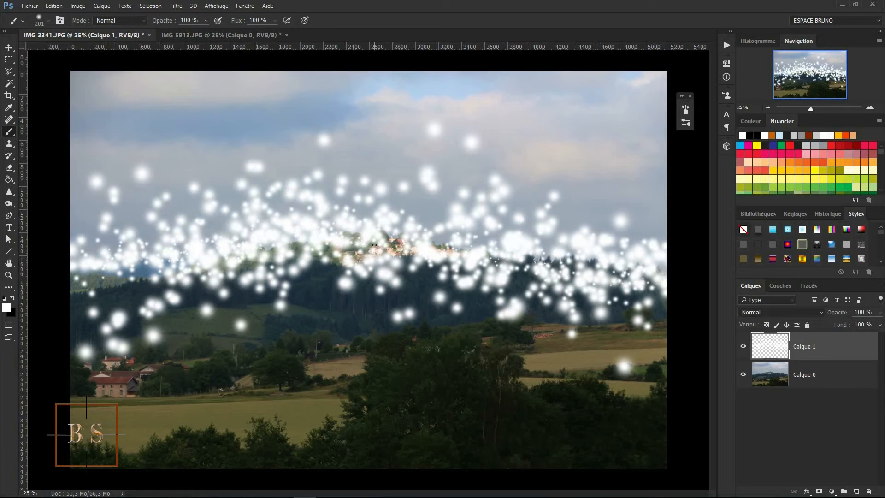
mouse_move(435, 239)
left_mouse_down()
mouse_move(340, 237)
mouse_move(271, 282)
left_mouse_up()
mouse_move(474, 225)
left_mouse_down()
mouse_move(415, 194)
mouse_move(343, 306)
left_mouse_up()
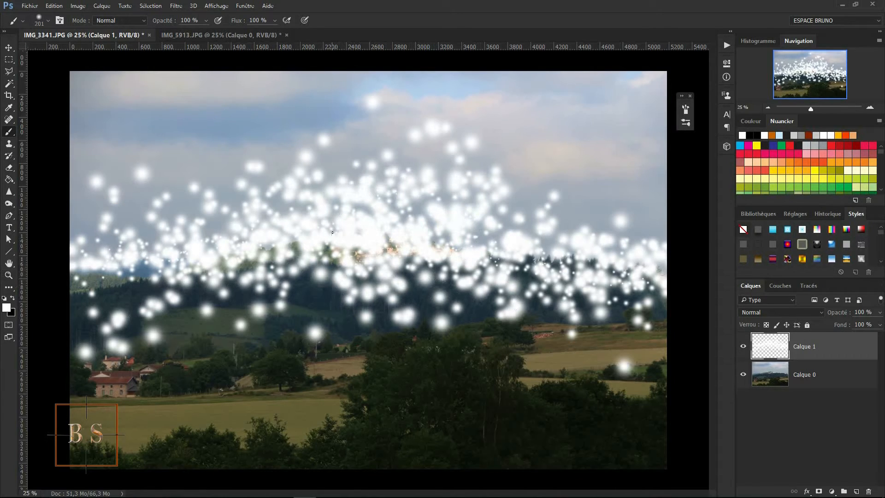
- Open the Radial Blur filter (Flou radial) for the dots layer, with a value of 100 and the blur centre in the middle
left_click(176, 8)
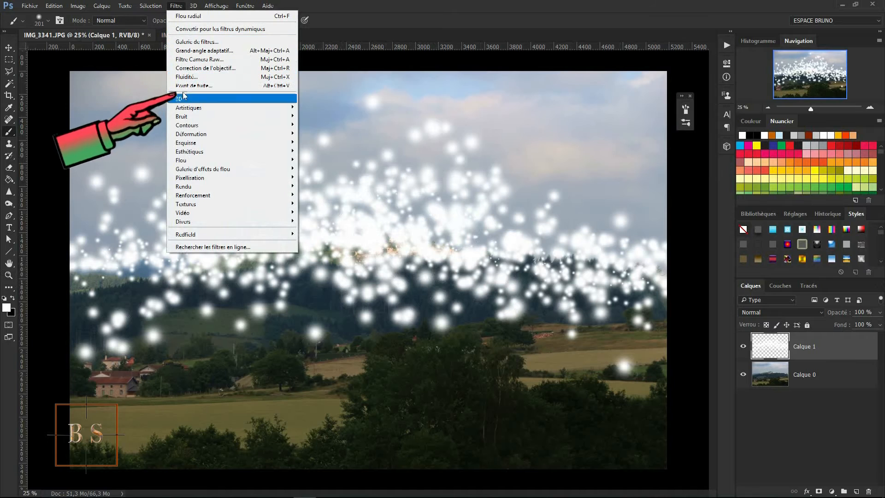
mouse_move(184, 162)
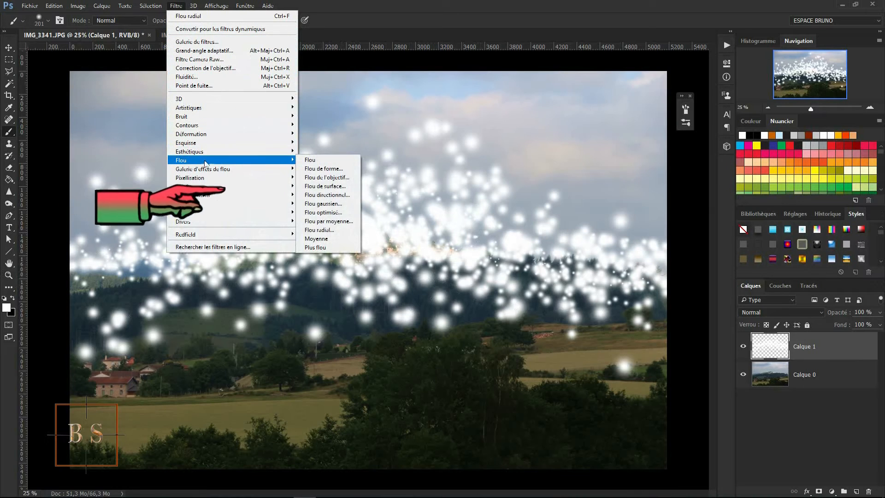
left_click(320, 230)
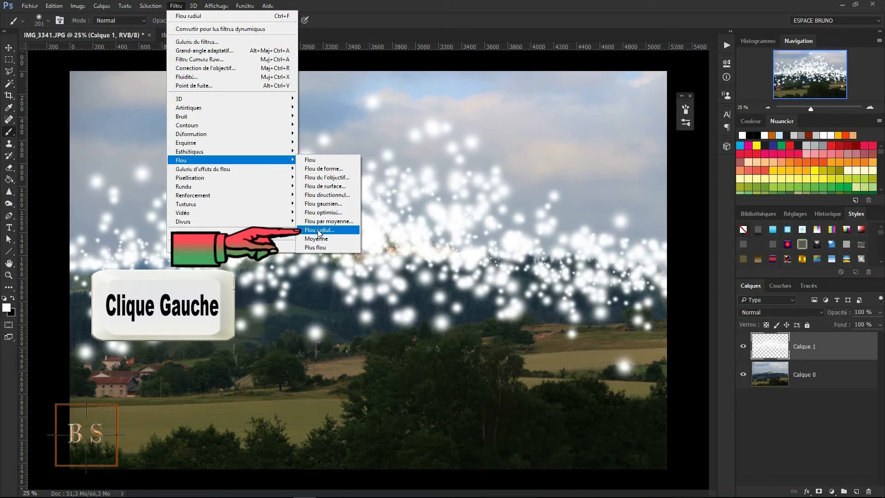
left_click(320, 230)
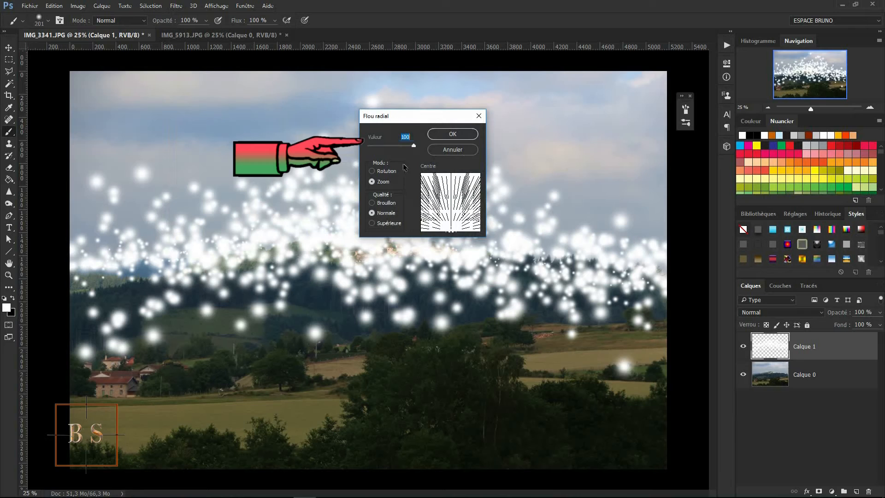
left_click_drag(431, 119, 421, 115)
left_click_drag(443, 227, 441, 199)
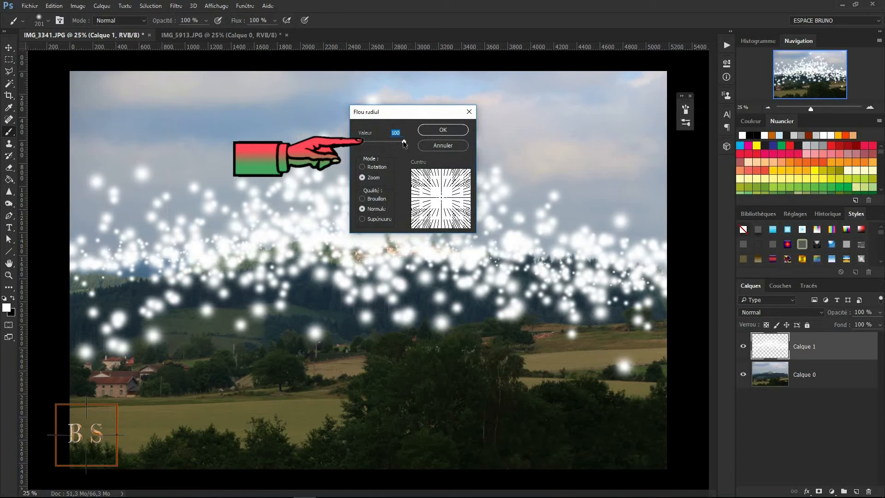
mouse_move(404, 143)
left_mouse_down()
mouse_move(360, 143)
mouse_move(403, 151)
left_mouse_up()
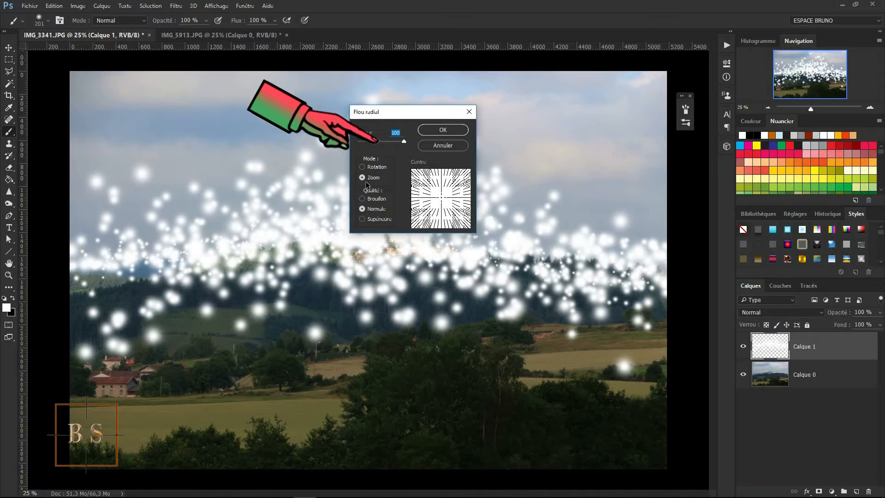
- Set the radial blur to Zoom mode with Normale quality, move its centre to the bottom middle, and apply it to the dots layer
left_click(362, 167)
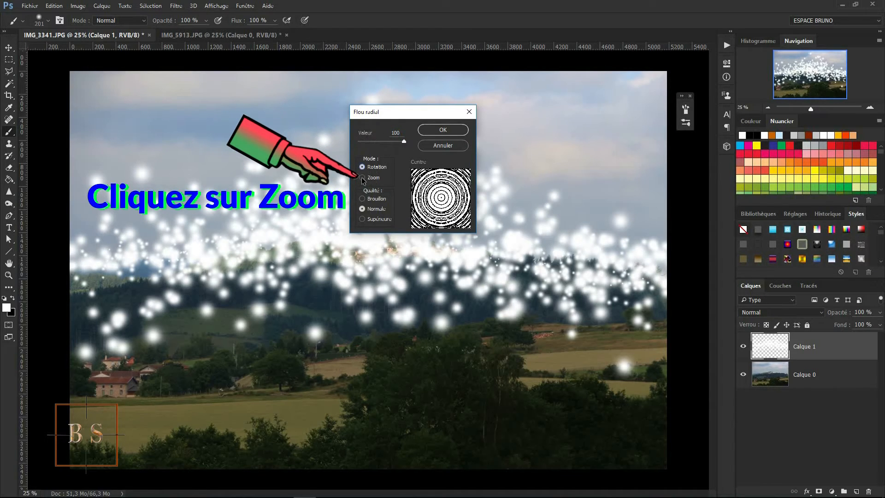
left_click(362, 179)
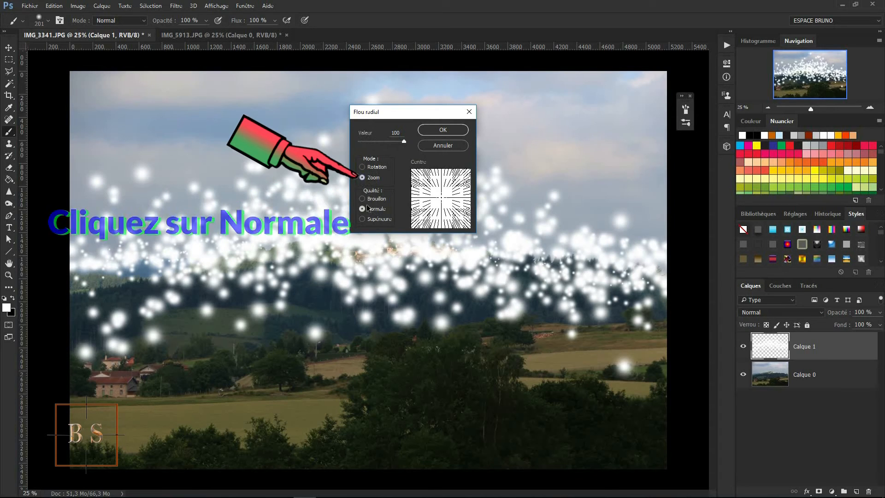
left_click(362, 198)
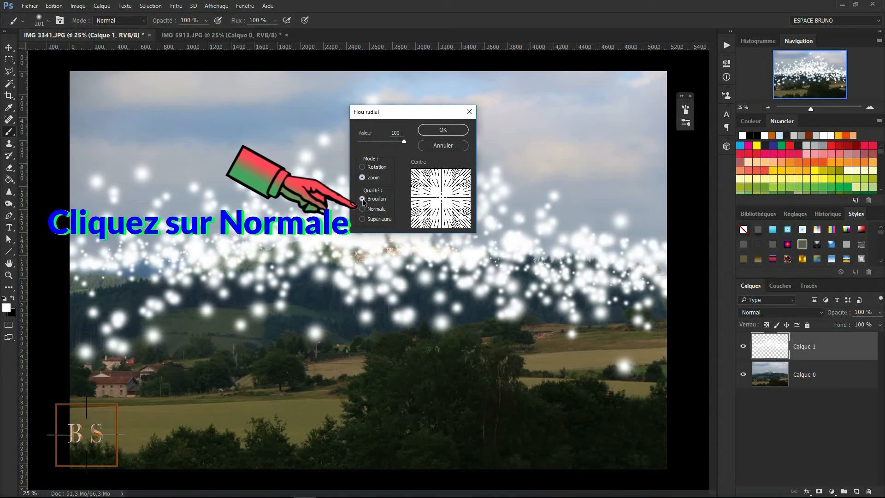
left_click(362, 219)
left_click(362, 209)
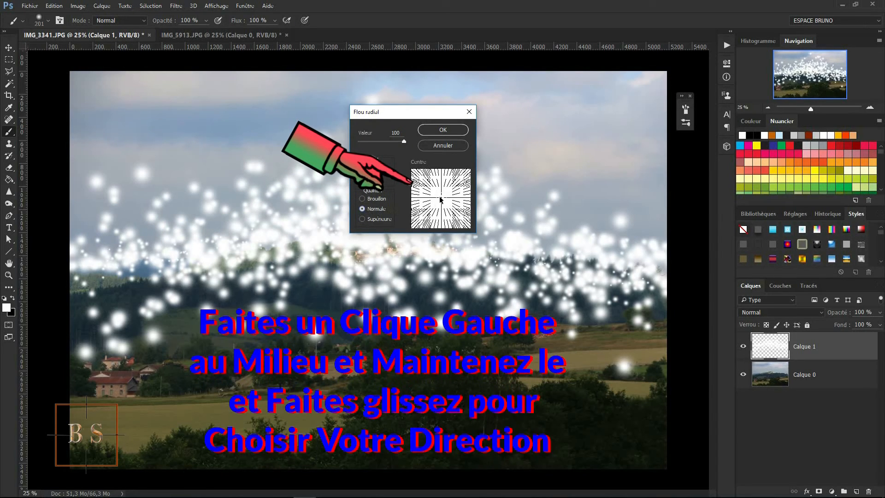
left_click_drag(441, 198, 442, 227)
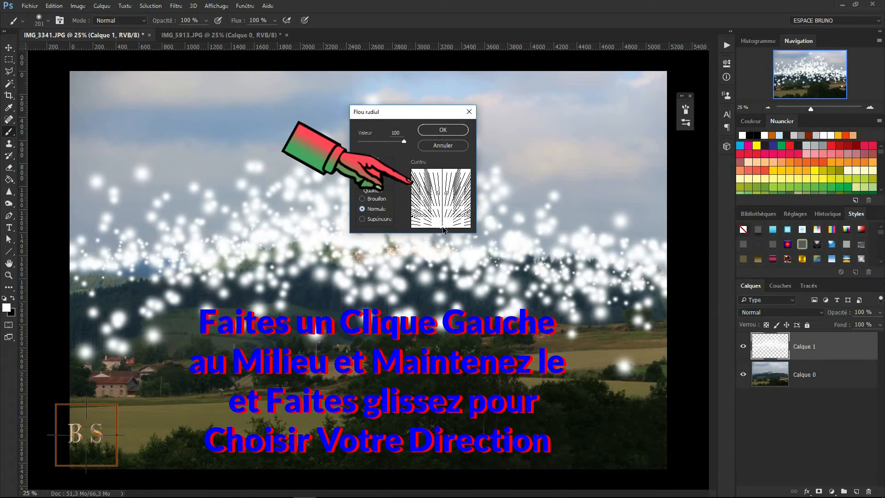
mouse_move(443, 228)
left_mouse_down()
mouse_move(471, 229)
mouse_move(413, 171)
mouse_move(413, 203)
mouse_move(419, 210)
mouse_move(413, 175)
mouse_move(435, 233)
mouse_move(443, 228)
left_mouse_up()
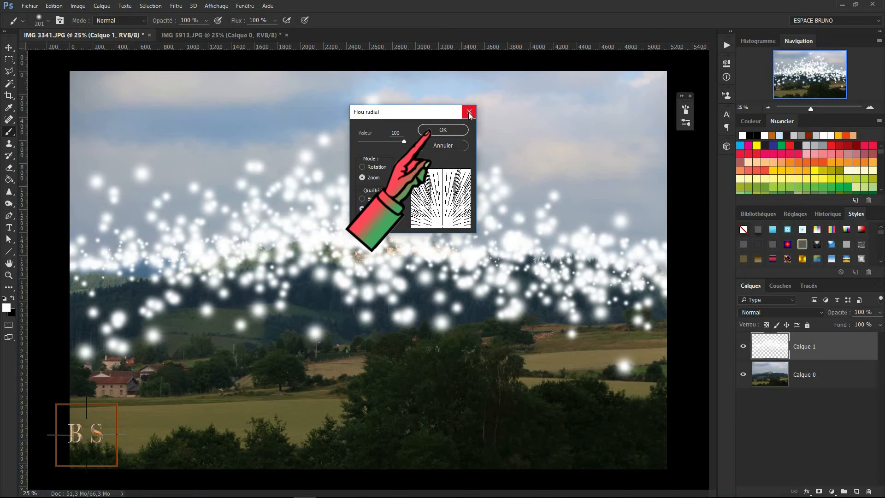
left_click(444, 130)
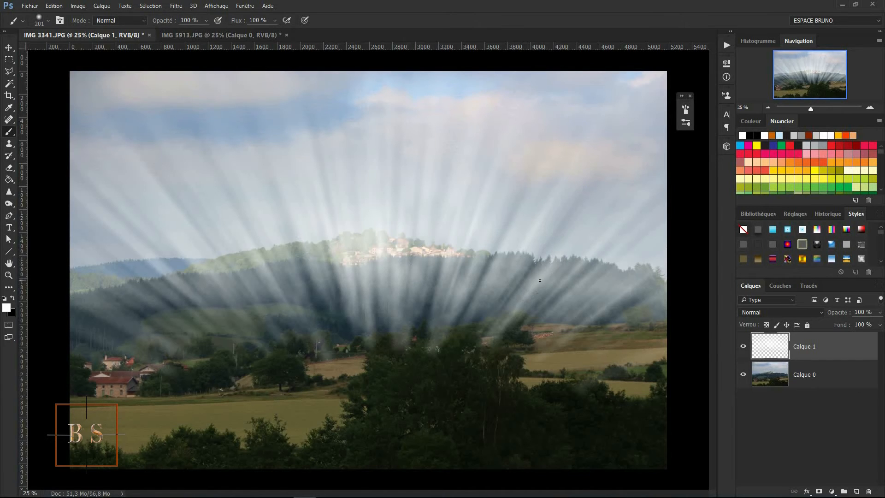
- Move the blurred rays layer up into the sky so the rays fan out above the village, horizontally centred on the photo
key("v")
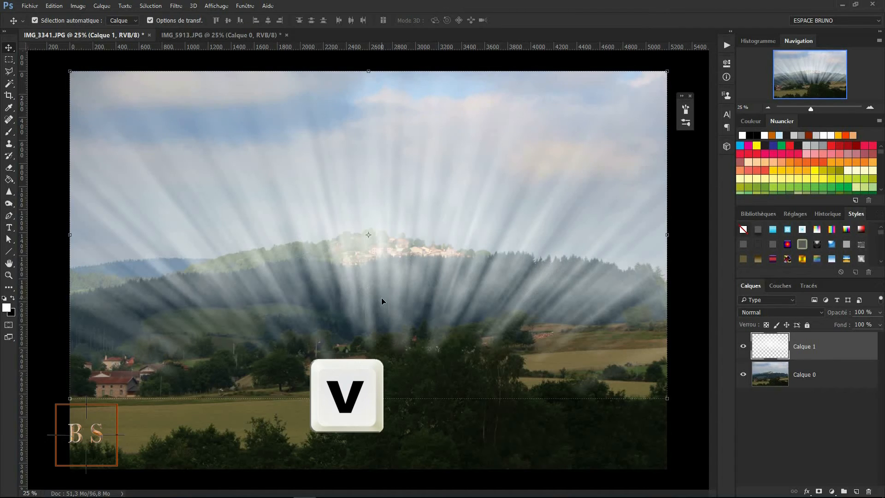
left_click_drag(385, 292, 385, 196)
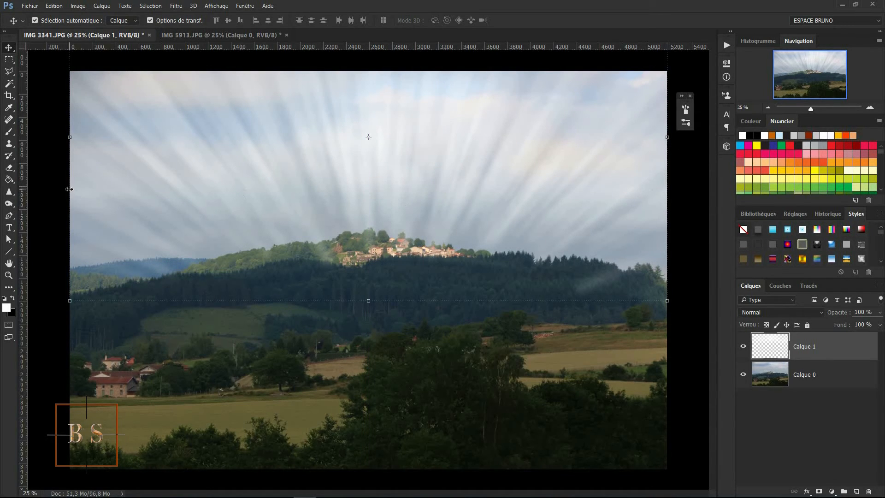
left_click_drag(562, 188, 522, 191)
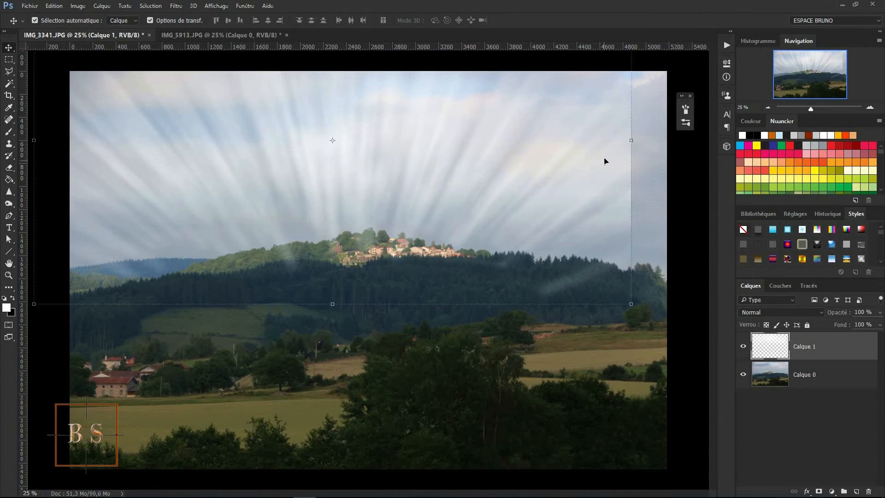
left_click(682, 208)
left_click_drag(473, 177, 502, 173)
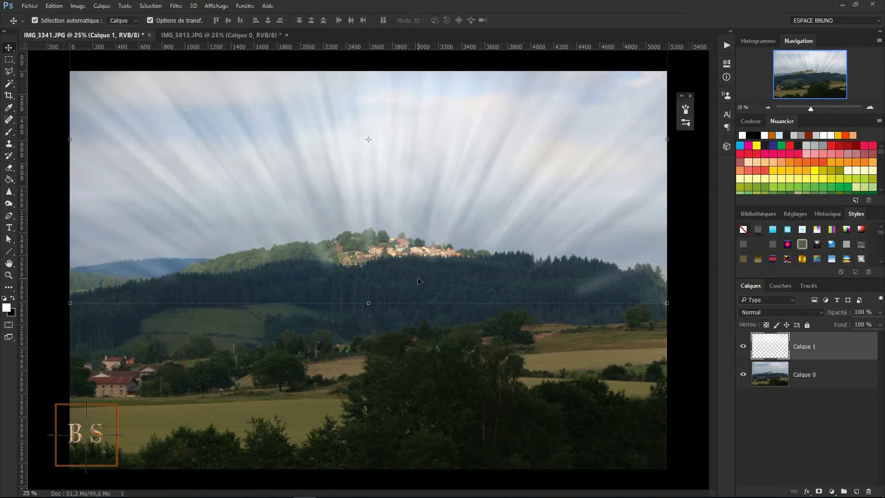
- Add a layer mask to the rays layer (Calque 1), target the mask, and keep black as the foreground colour
left_click(827, 351)
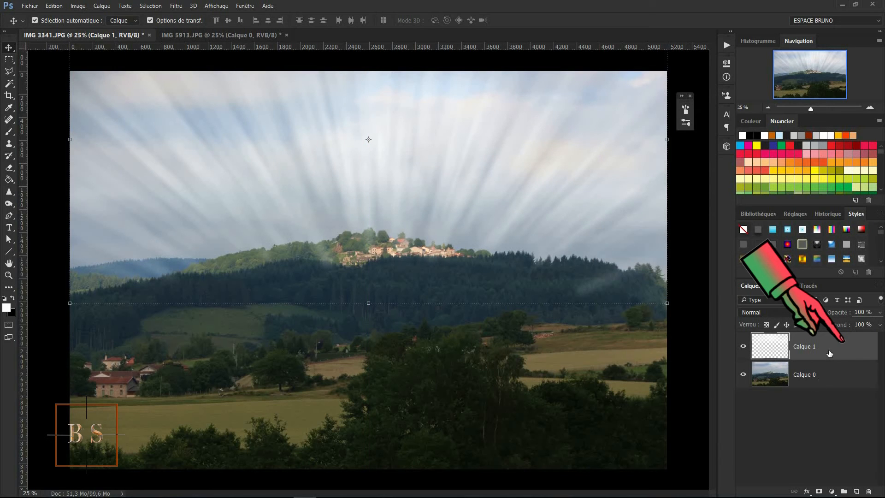
mouse_move(821, 495)
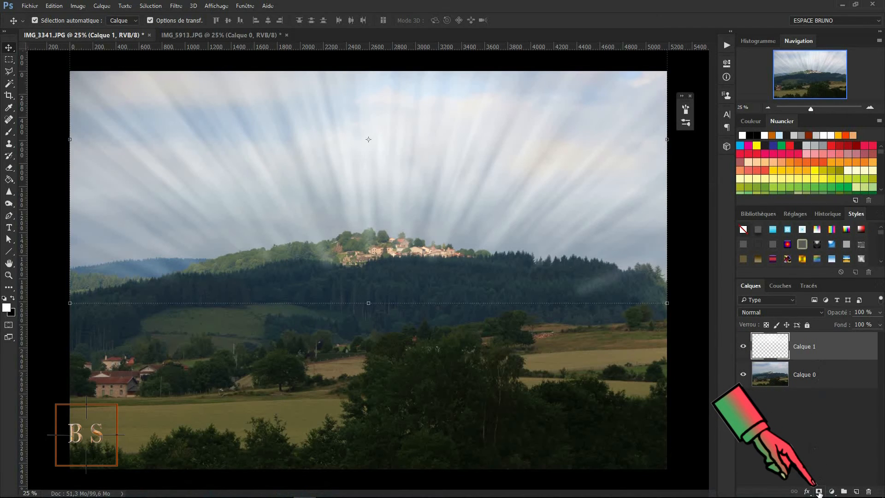
left_click(819, 492)
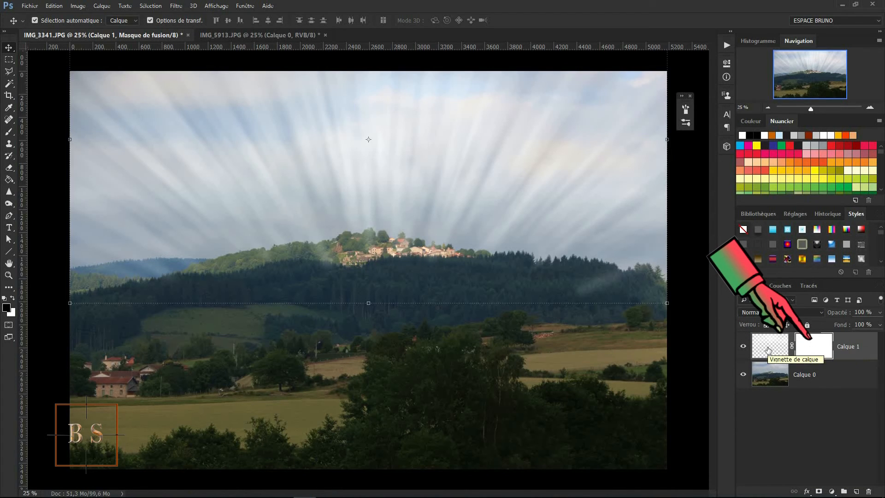
left_click(809, 346)
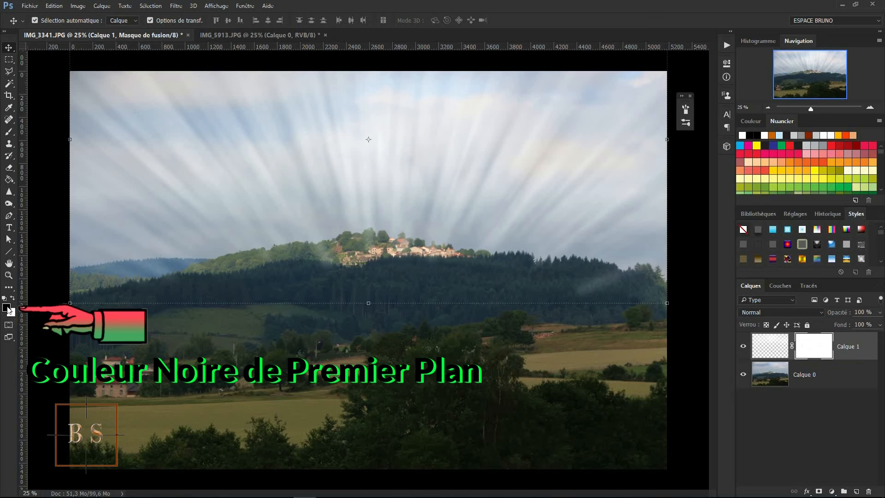
left_click(13, 300)
left_click(13, 299)
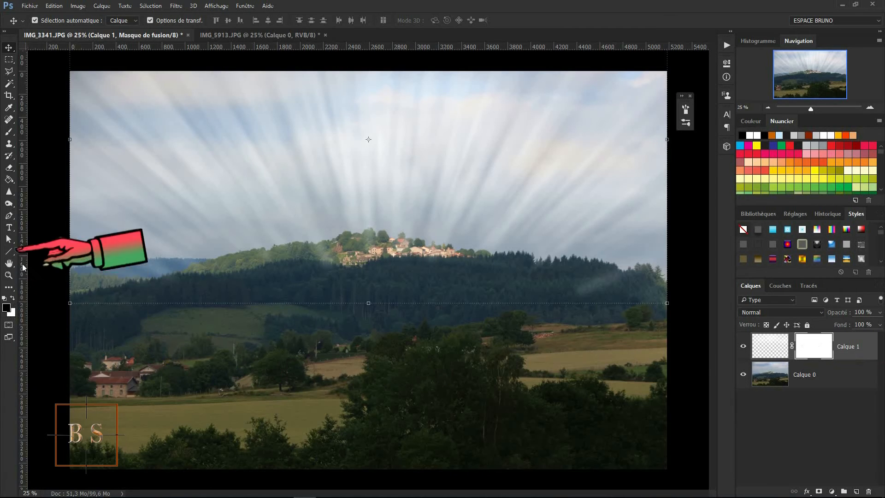
- With a soft 464 px brush, paint black on the mask to hide the rays over the village hill and the forested slope
left_click(9, 134)
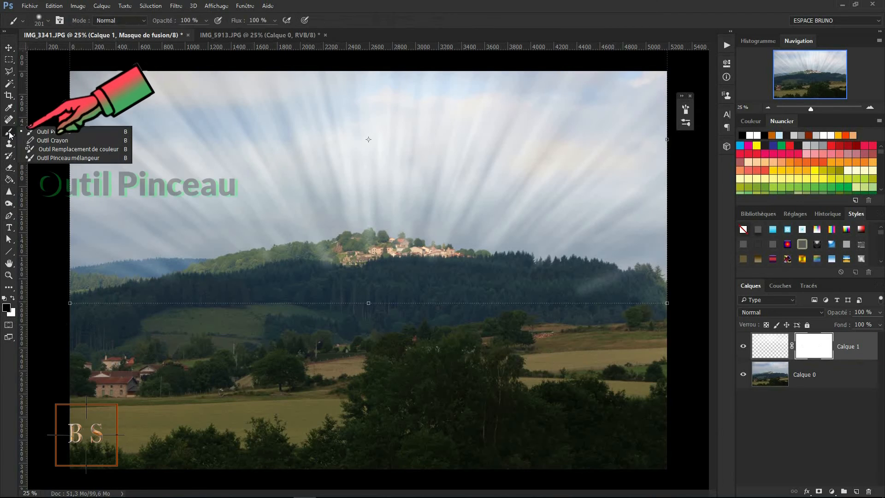
left_click(46, 133)
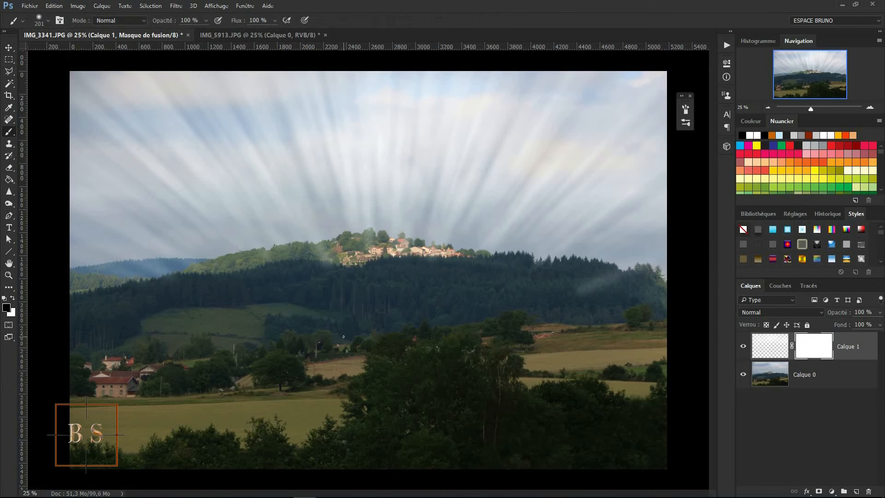
right_click(351, 280)
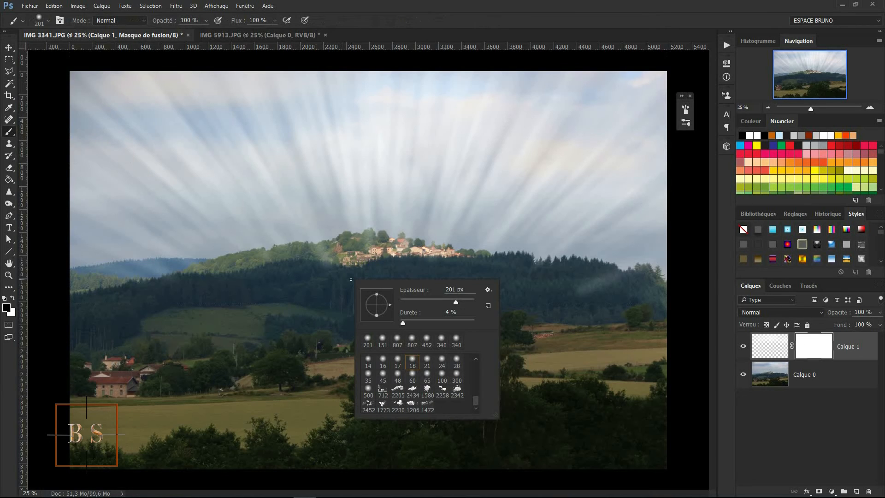
left_click(426, 362)
left_click_drag(446, 299, 459, 299)
left_click(294, 311)
left_click(294, 312)
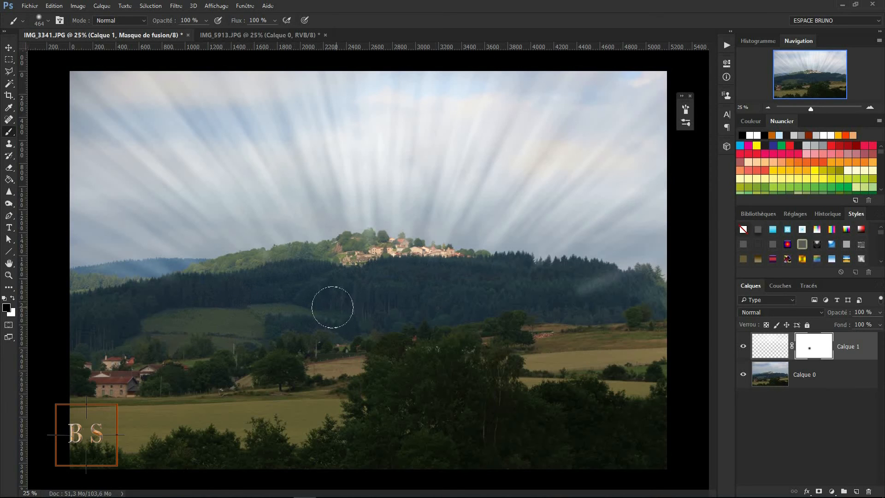
mouse_move(531, 302)
left_mouse_down()
mouse_move(653, 301)
mouse_move(599, 300)
mouse_move(360, 253)
mouse_move(81, 296)
left_mouse_up()
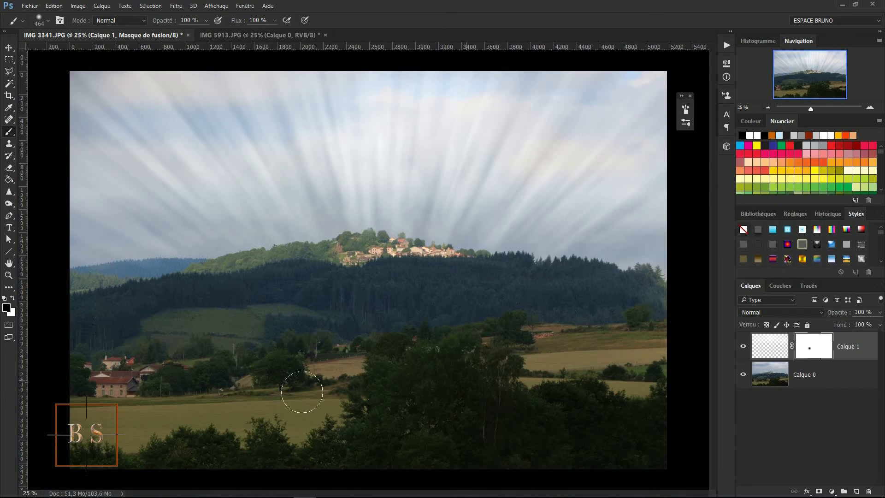
- Enlarge the brush to 1087 px with a hard edge and mask out the rays over the rest of the lower landscape
right_click(386, 365)
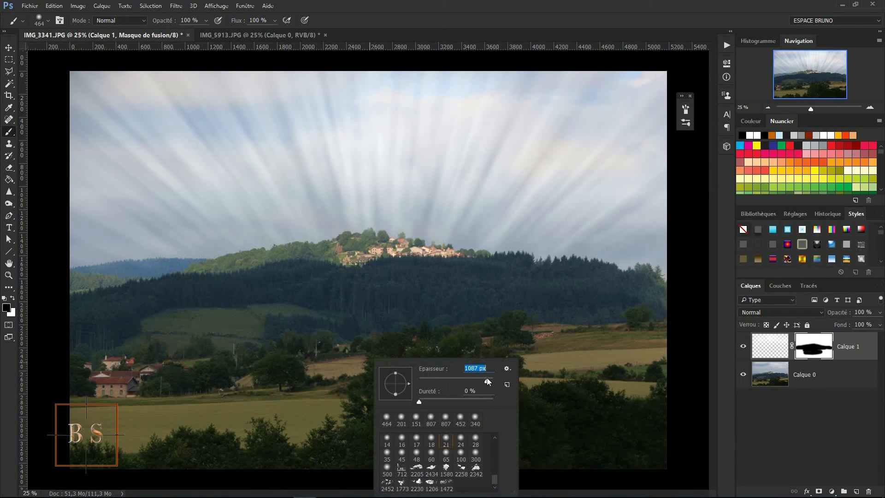
left_click(492, 399)
key("Return")
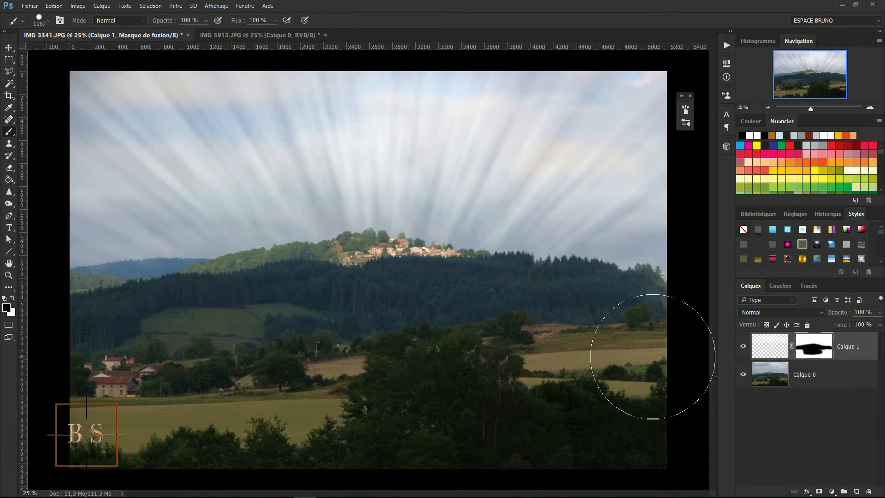
mouse_move(541, 327)
left_mouse_down()
mouse_move(369, 316)
mouse_move(253, 323)
mouse_move(147, 336)
mouse_move(72, 367)
left_mouse_up()
- Deselect the layers and toggle the rays layer off and on to compare the photo with and without the rays
key("v")
left_click(682, 369)
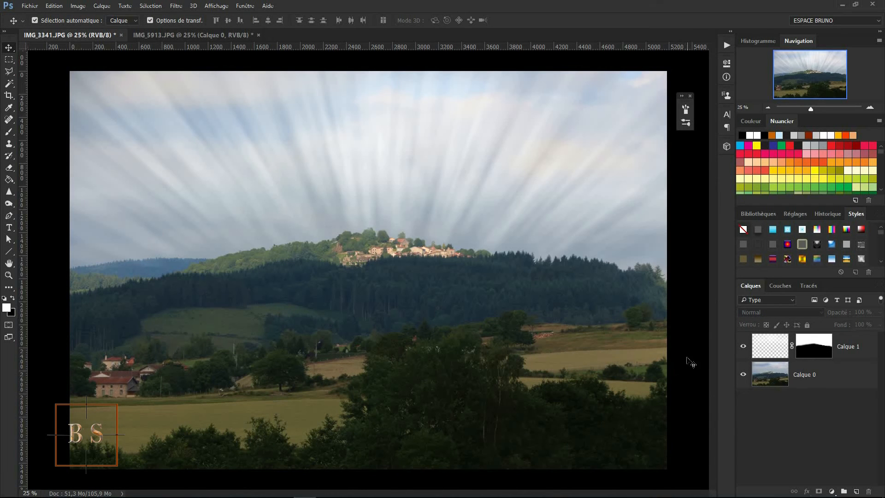
left_click(743, 348)
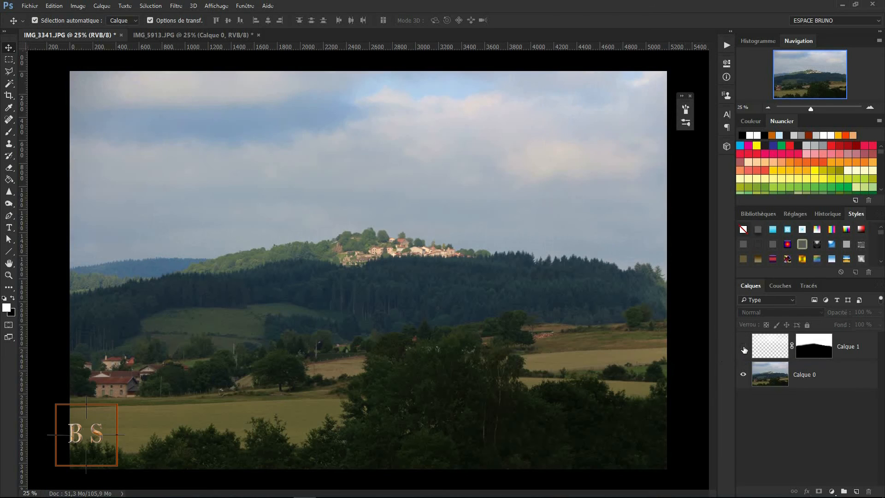
left_click(743, 348)
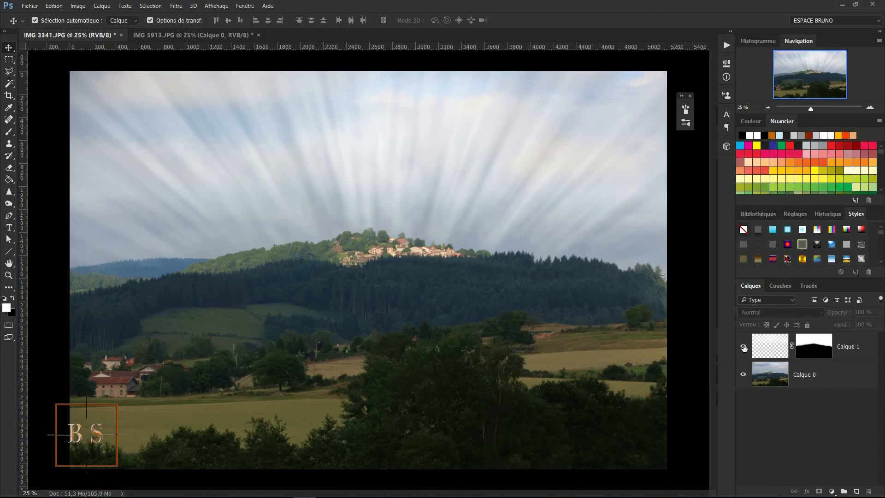